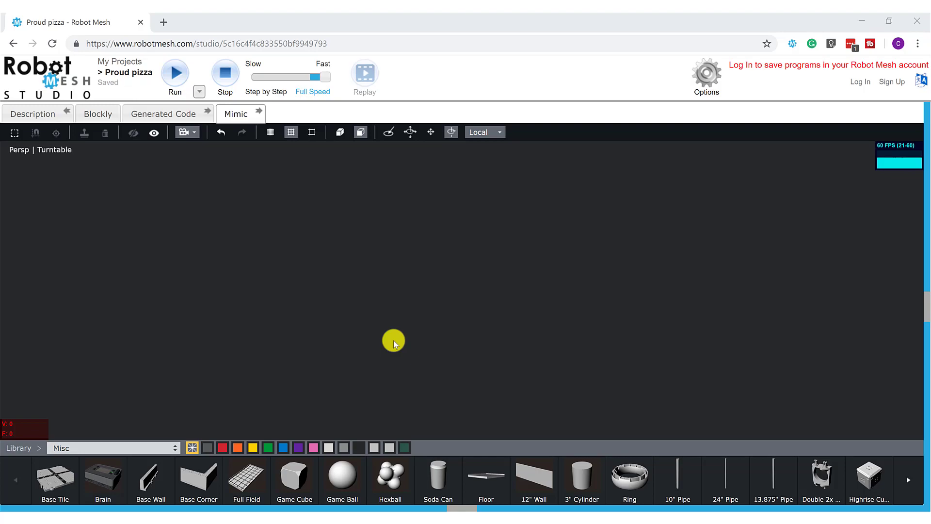
# - Keep the Misc category selected in the Library parts list
pyautogui.click(172, 446)
pyautogui.click(146, 415)
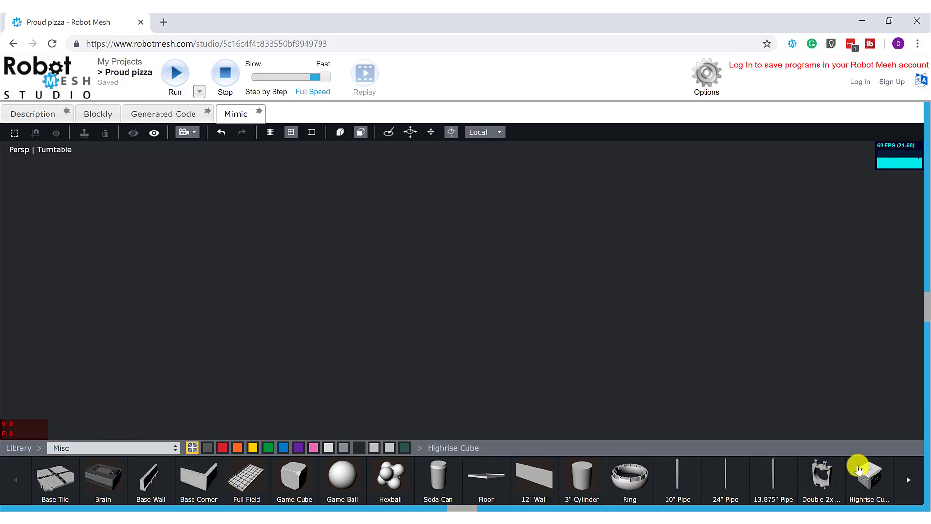
# - Add a Hexball from the Misc library and turn it with the Rotation (M) gizmo
pyautogui.click(388, 489)
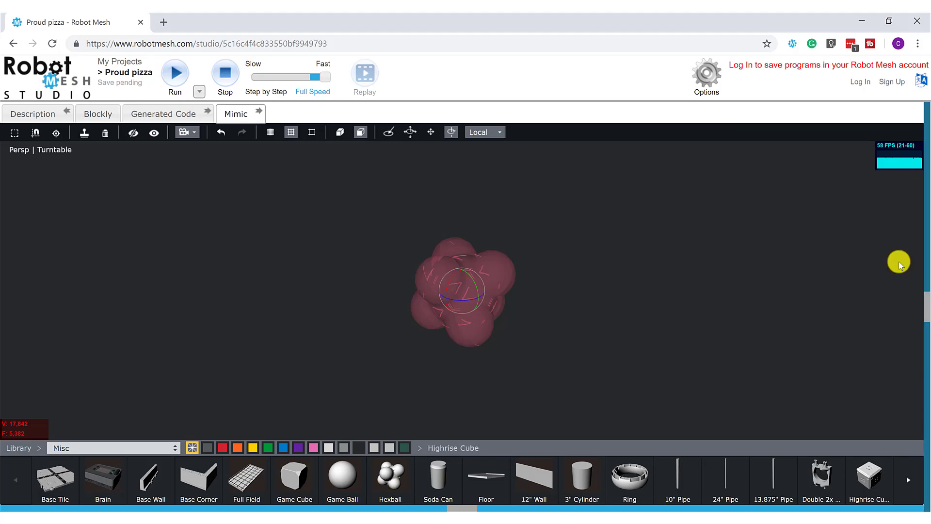
pyautogui.click(541, 294)
pyautogui.click(456, 291)
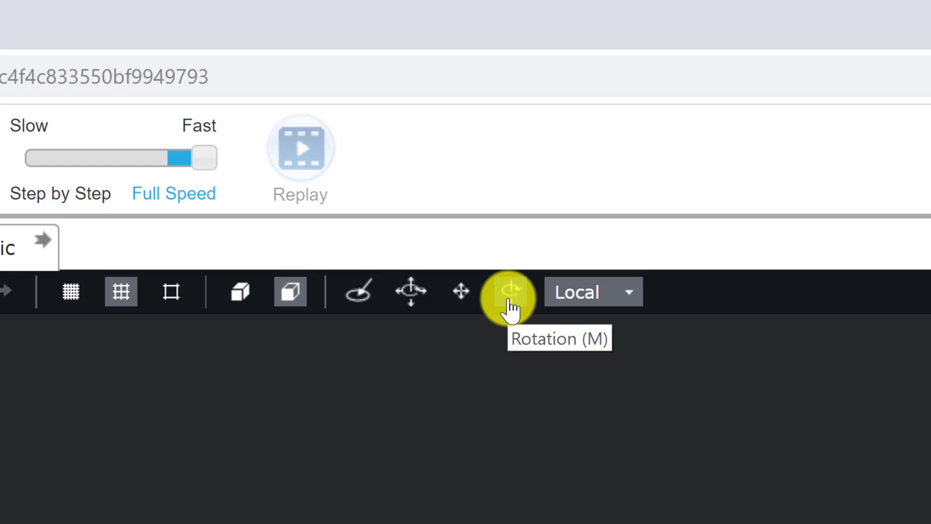
pyautogui.click(510, 301)
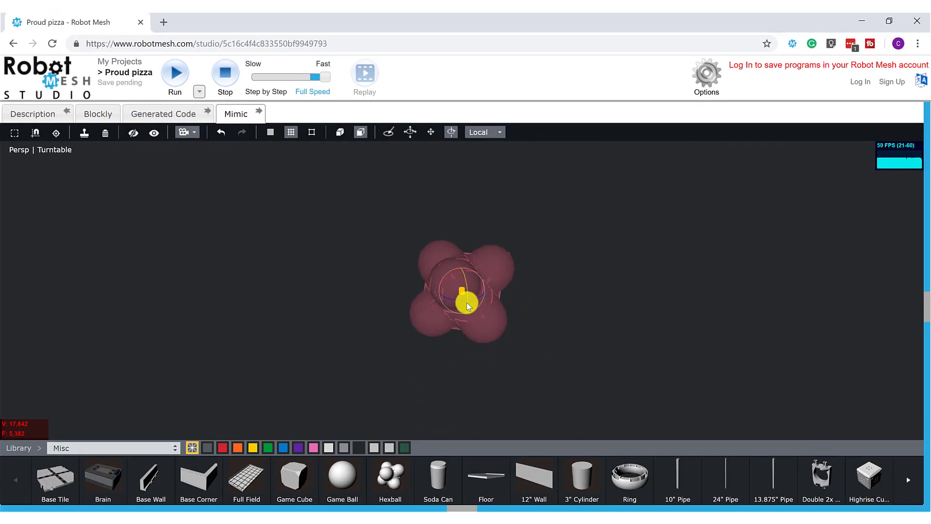
pyautogui.moveTo(467, 300); pyautogui.dragTo(536, 280)
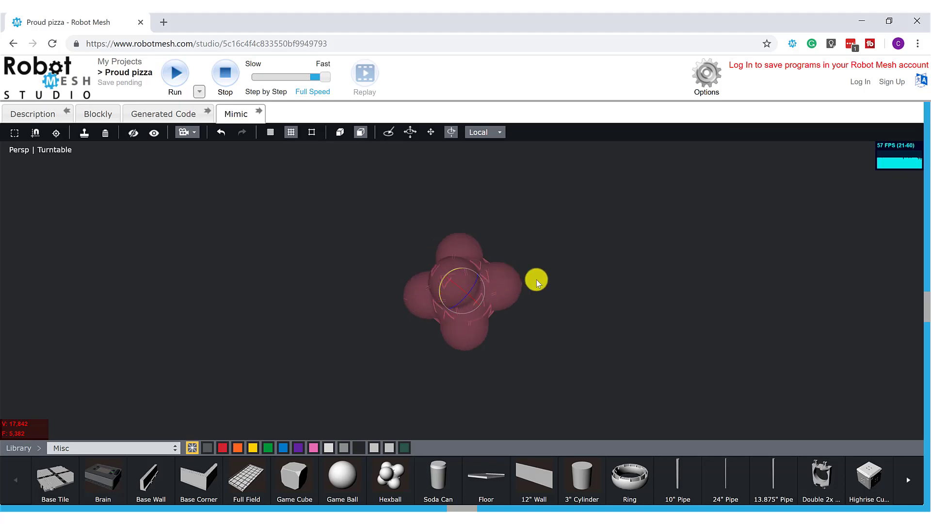
# - Drag the Hexball up and to the left into a new position with the move tool
pyautogui.click(570, 282)
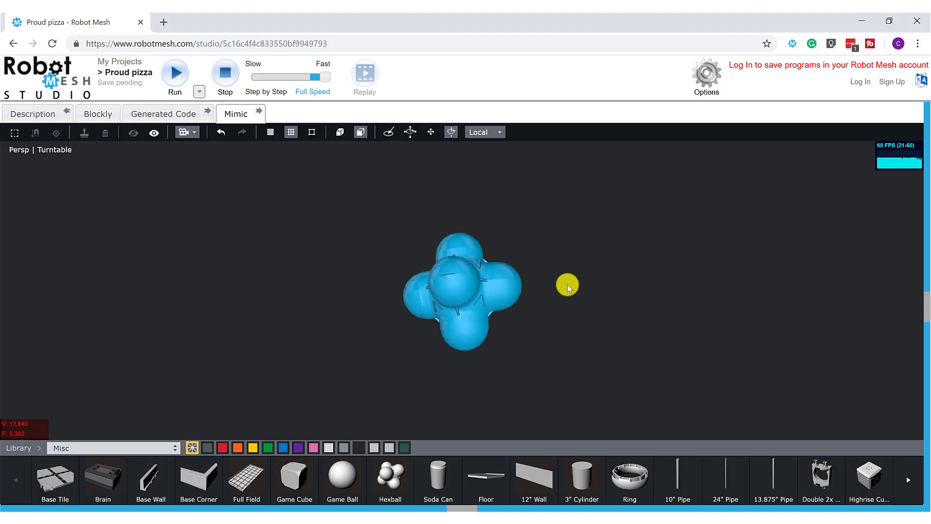
pyautogui.click(431, 131)
pyautogui.click(467, 302)
pyautogui.moveTo(450, 283); pyautogui.dragTo(387, 196)
pyautogui.moveTo(435, 168); pyautogui.dragTo(451, 345)
pyautogui.moveTo(366, 307); pyautogui.dragTo(341, 290)
# - Zoom, pan and orbit the view to inspect the Hexball's new position
pyautogui.scroll(3, 437, 347)
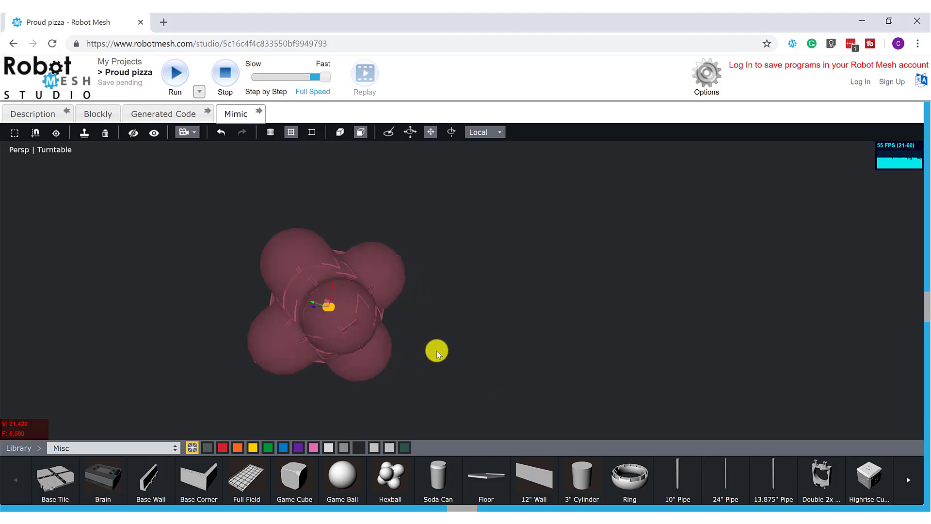
pyautogui.scroll(3, 383, 324)
pyautogui.scroll(3, 392, 331)
pyautogui.moveTo(458, 285); pyautogui.dragTo(578, 318, button='right')
pyautogui.scroll(2, 556, 259)
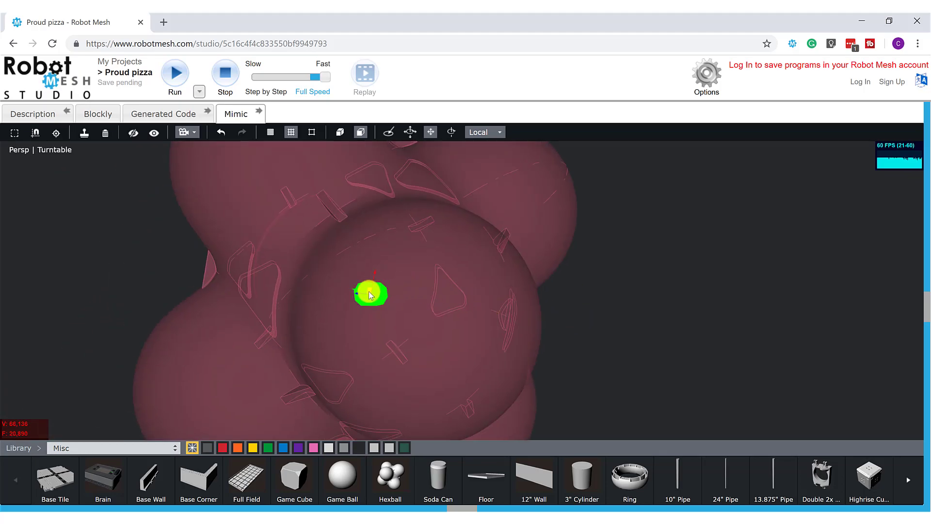
pyautogui.moveTo(404, 301); pyautogui.dragTo(483, 275)
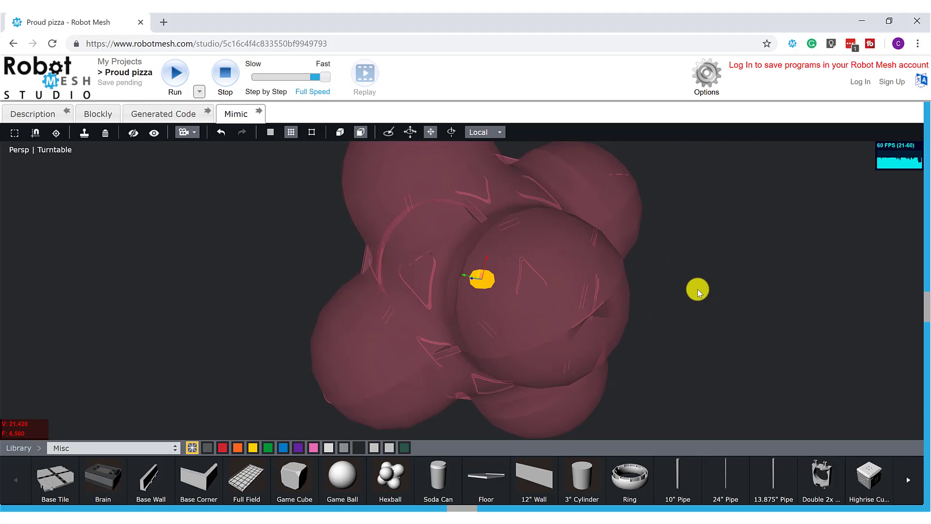
pyautogui.scroll(-5, 696, 290)
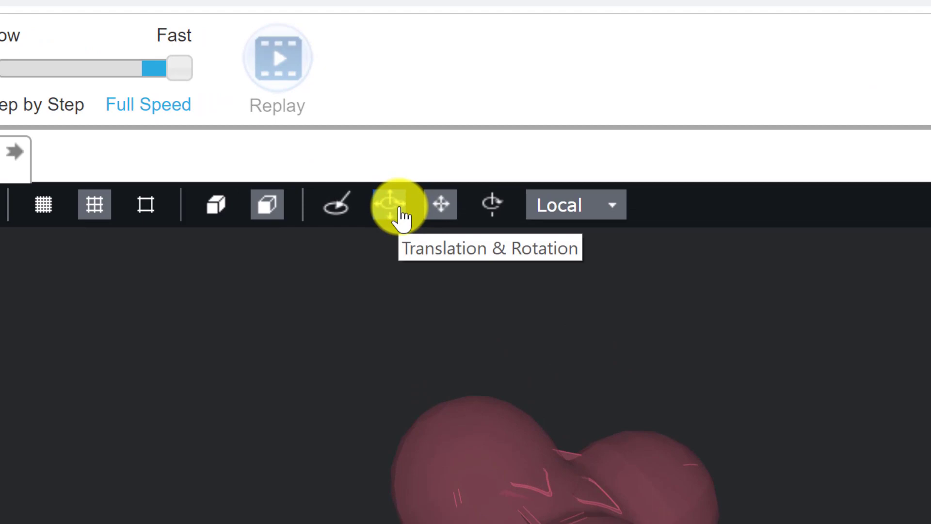
# - Use Translation & Rotation to turn the Hexball so its four lobes sit evenly
pyautogui.click(400, 213)
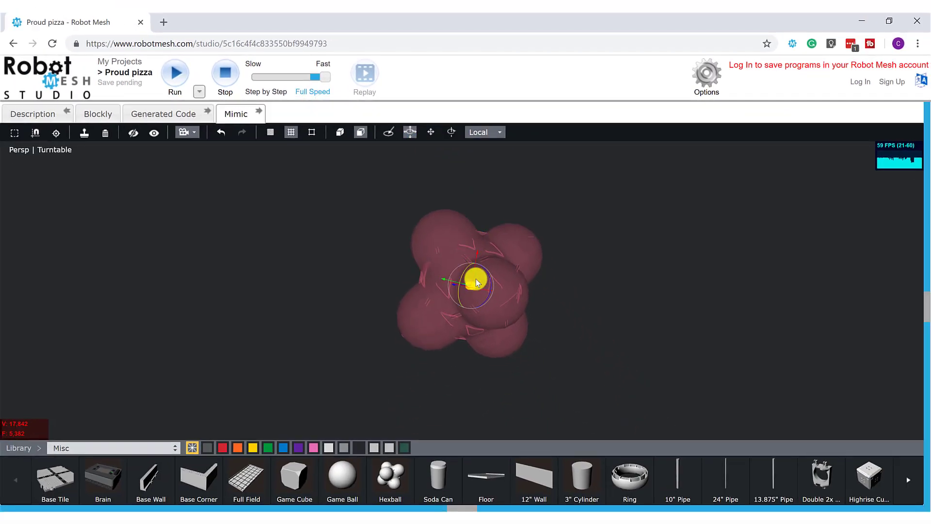
pyautogui.moveTo(460, 285); pyautogui.dragTo(493, 341)
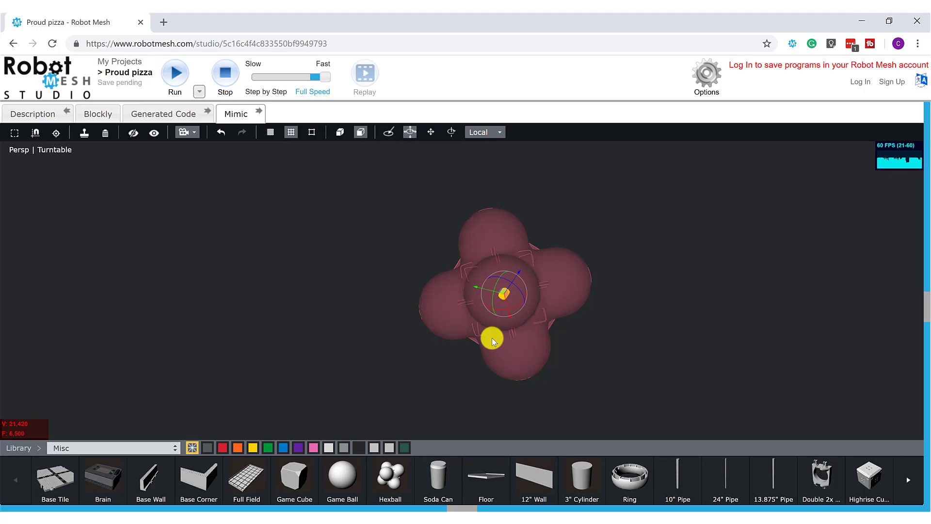
pyautogui.scroll(-1, 492, 342)
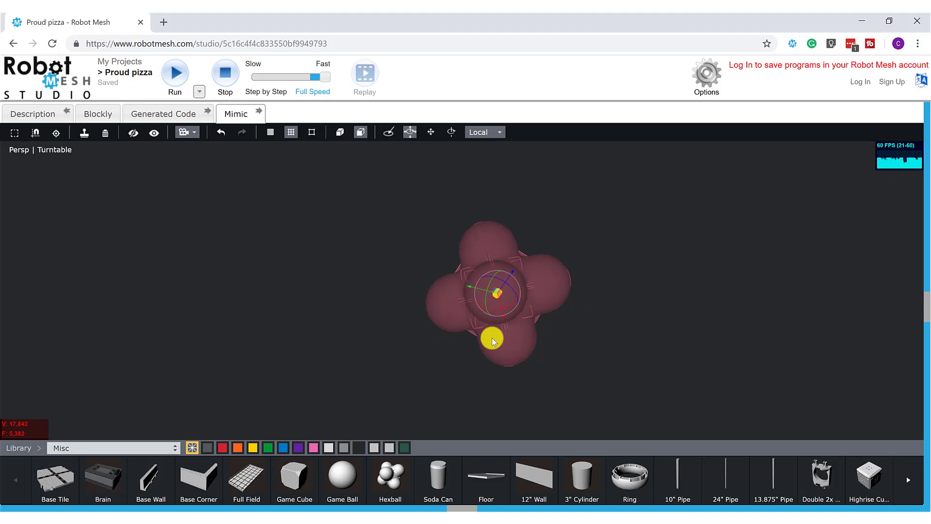
# - Add a Highrise Cube and pull it out of the Hexball to the left
pyautogui.click(868, 480)
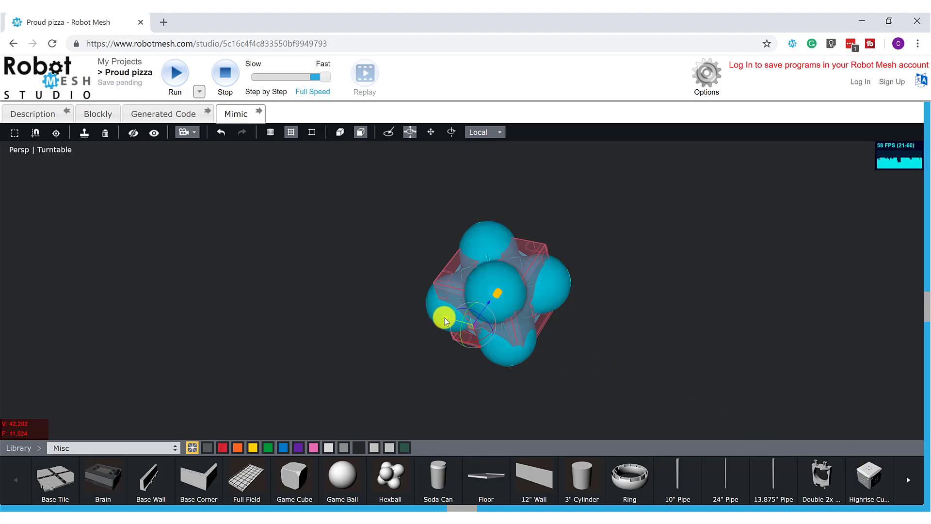
pyautogui.moveTo(445, 320); pyautogui.dragTo(291, 271)
pyautogui.click(310, 336)
pyautogui.moveTo(315, 338); pyautogui.dragTo(371, 380, button='right')
pyautogui.scroll(5, 377, 391)
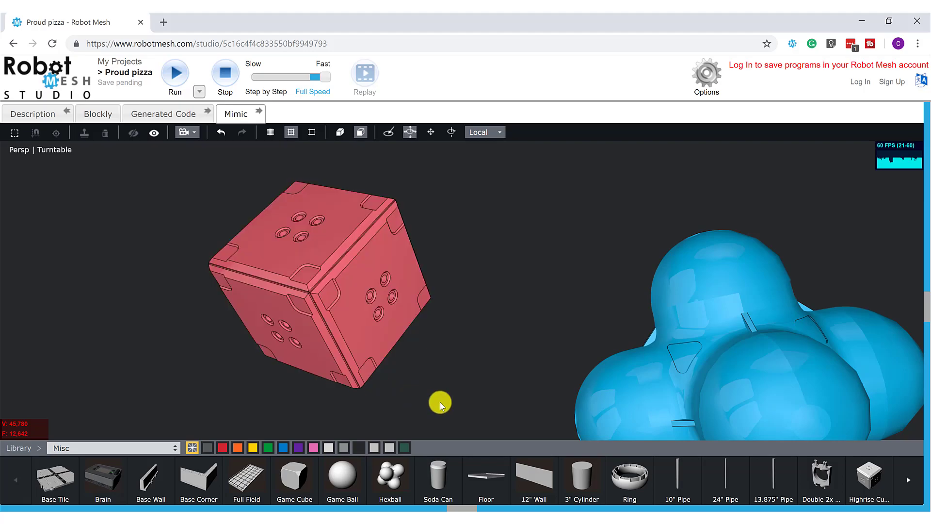
# - Nudge the red cube into place beside the Hexball and orbit to view both parts
pyautogui.click(318, 288)
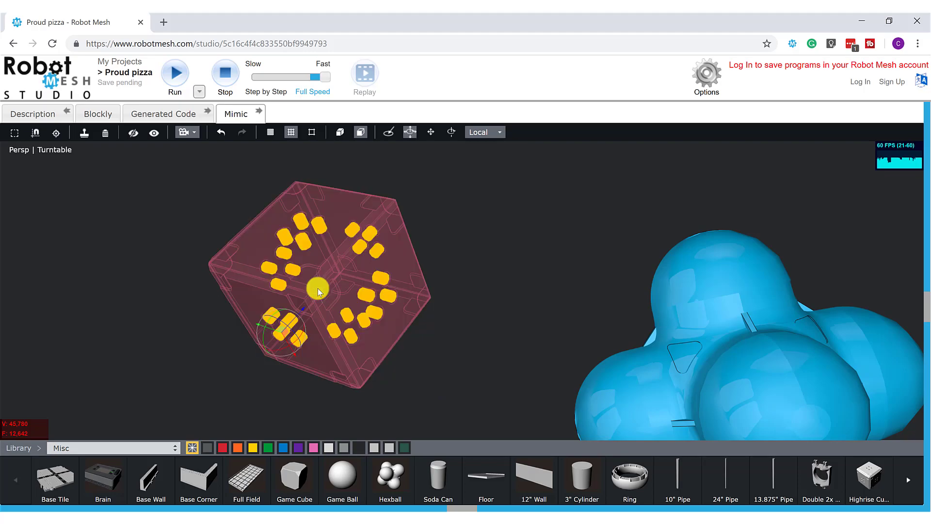
pyautogui.click(300, 223)
pyautogui.moveTo(325, 231); pyautogui.dragTo(347, 279)
pyautogui.click(399, 228)
pyautogui.moveTo(411, 202); pyautogui.dragTo(316, 278)
pyautogui.scroll(-3, 428, 289)
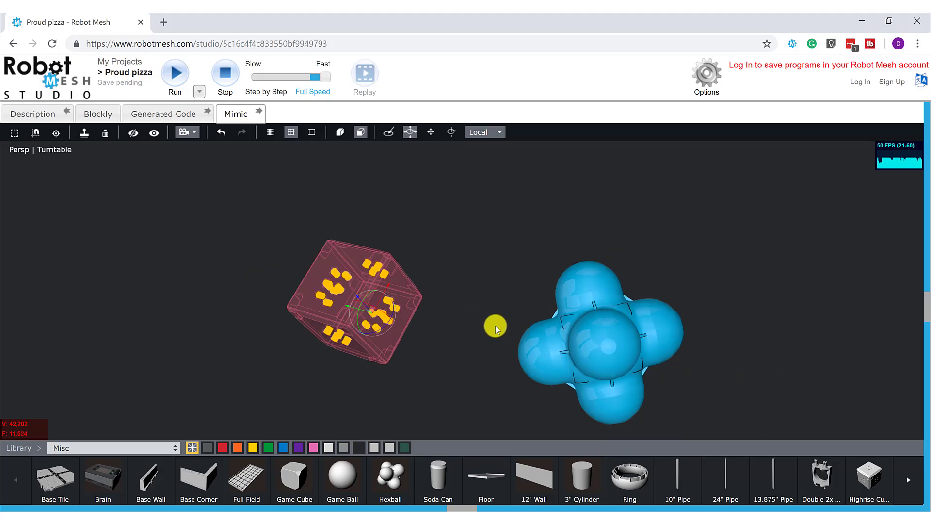
pyautogui.click(597, 342)
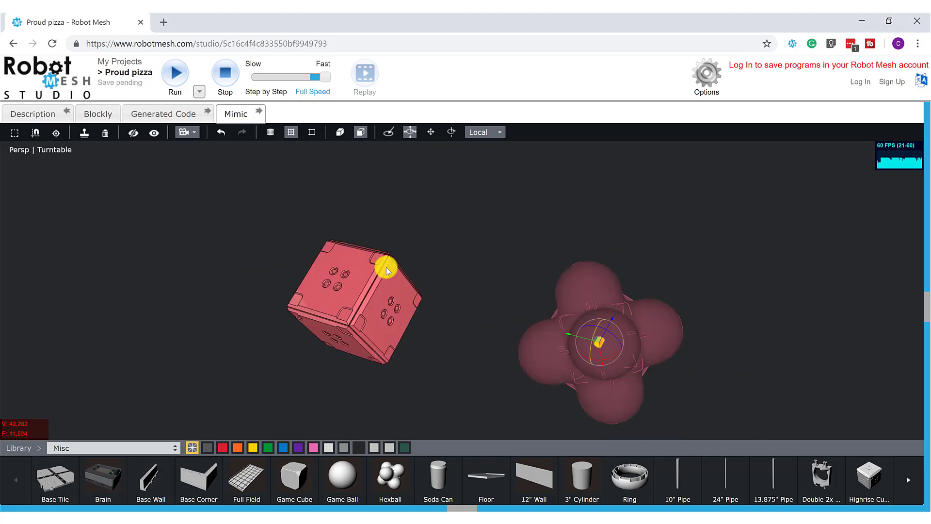
pyautogui.click(346, 302)
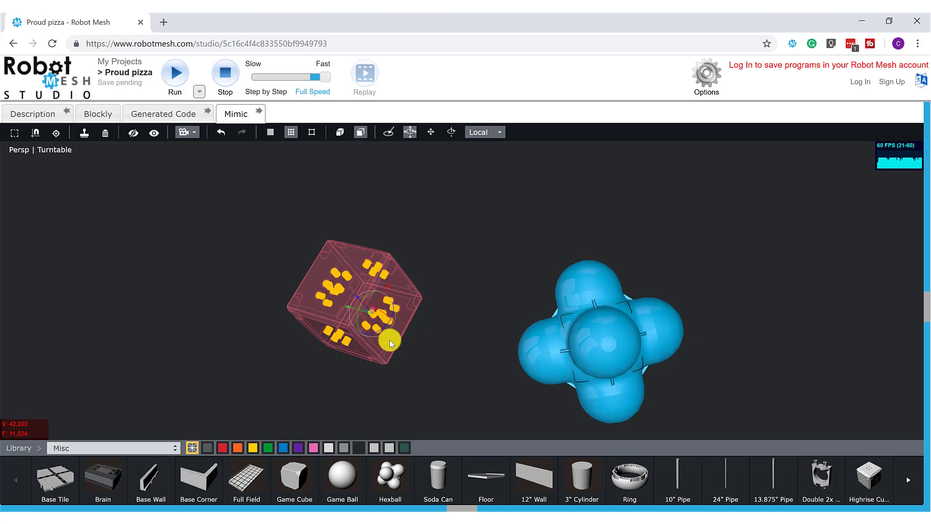
pyautogui.click(438, 256)
pyautogui.moveTo(421, 237); pyautogui.dragTo(445, 209)
pyautogui.click(173, 447)
# - Switch to Connector Pins, enable Auto, and drop a 3x3 Connector Pin into the cube's top hole
pyautogui.click(137, 218)
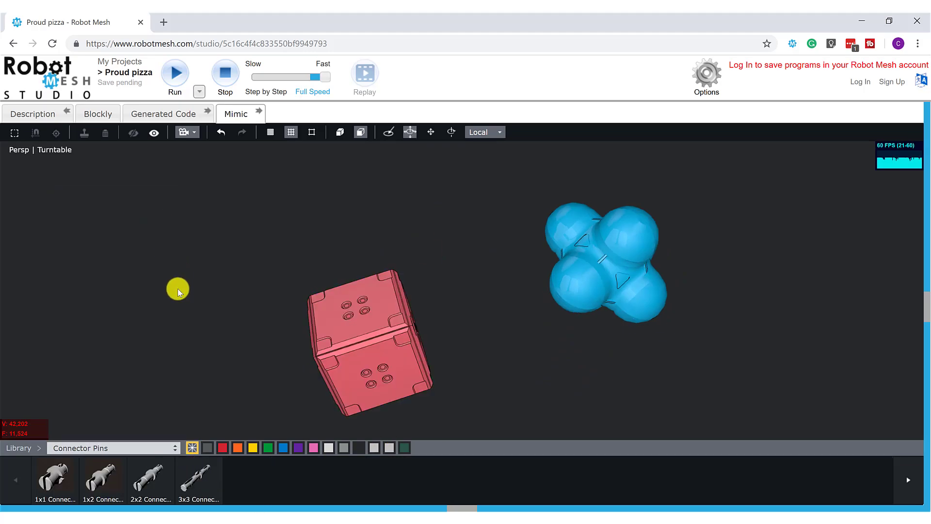
pyautogui.click(389, 132)
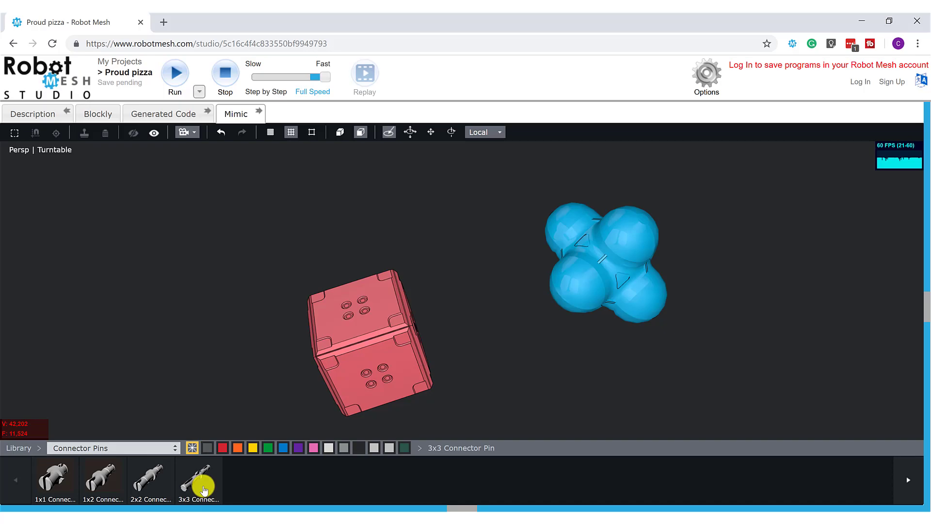
pyautogui.moveTo(204, 490); pyautogui.dragTo(348, 317)
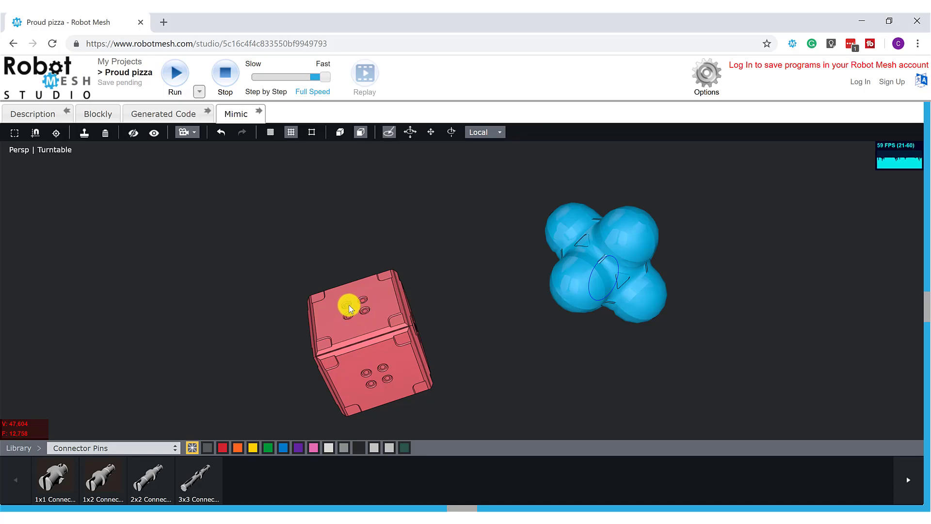
pyautogui.moveTo(348, 305); pyautogui.dragTo(486, 301)
# - Add a second 3x3 Connector Pin and snap it into a hole on the cube's top face
pyautogui.scroll(2, 353, 328)
pyautogui.scroll(5, 353, 331)
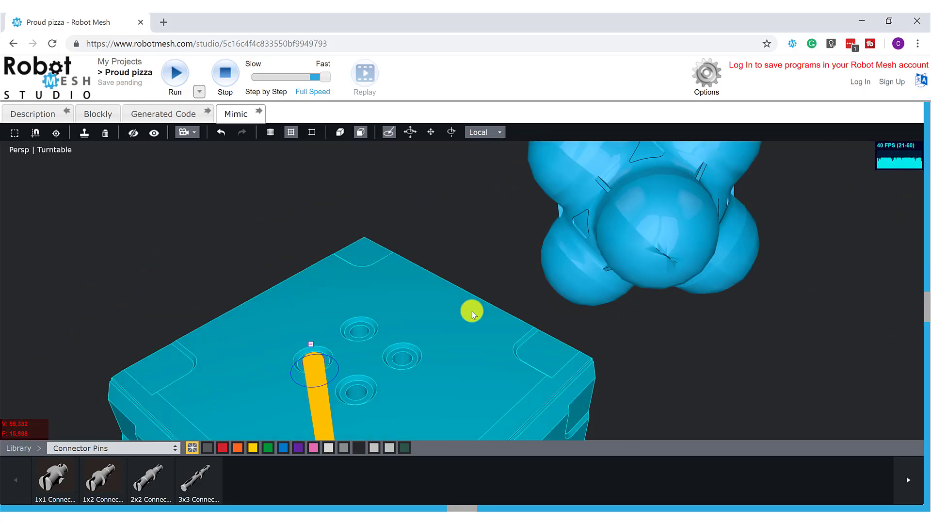
pyautogui.click(187, 485)
pyautogui.click(330, 330)
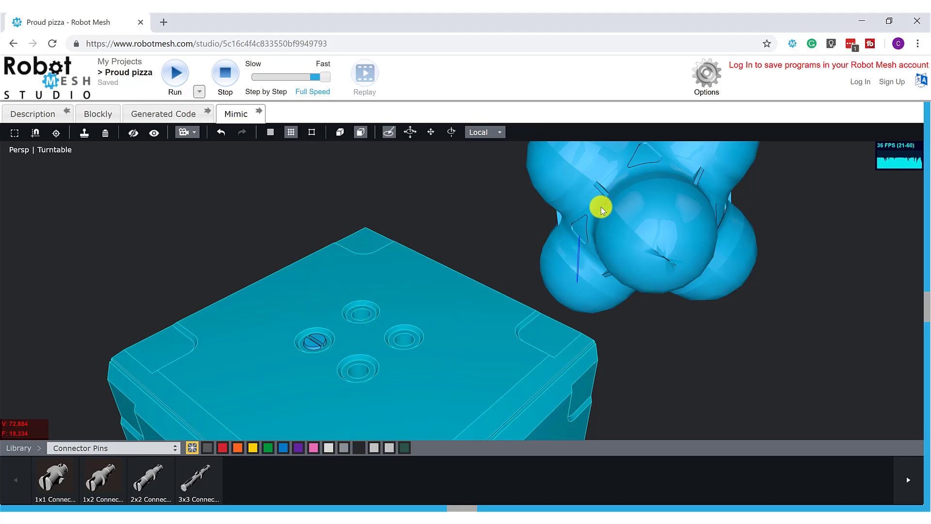
pyautogui.click(407, 340)
pyautogui.click(409, 340)
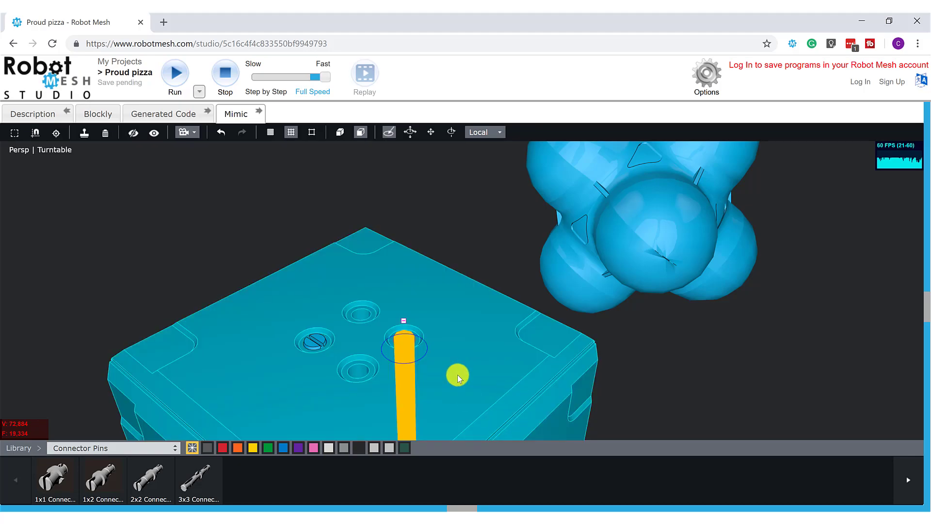
# - Orbit to check the seated pin, deselect it, and zoom out to a near-level view of the cube
pyautogui.scroll(2, 455, 375)
pyautogui.scroll(2, 455, 376)
pyautogui.moveTo(457, 380); pyautogui.dragTo(476, 331, button='middle')
pyautogui.click(382, 223)
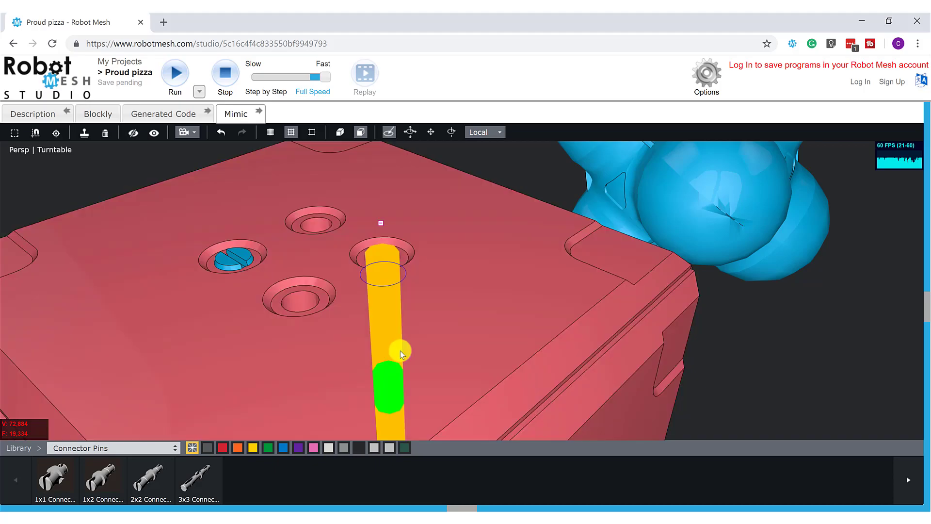
pyautogui.click(381, 223)
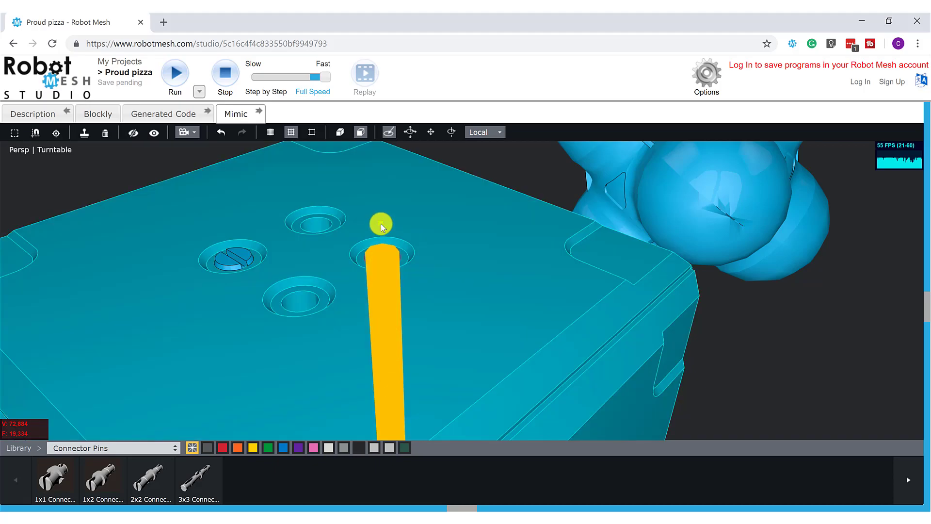
pyautogui.scroll(5, 394, 266)
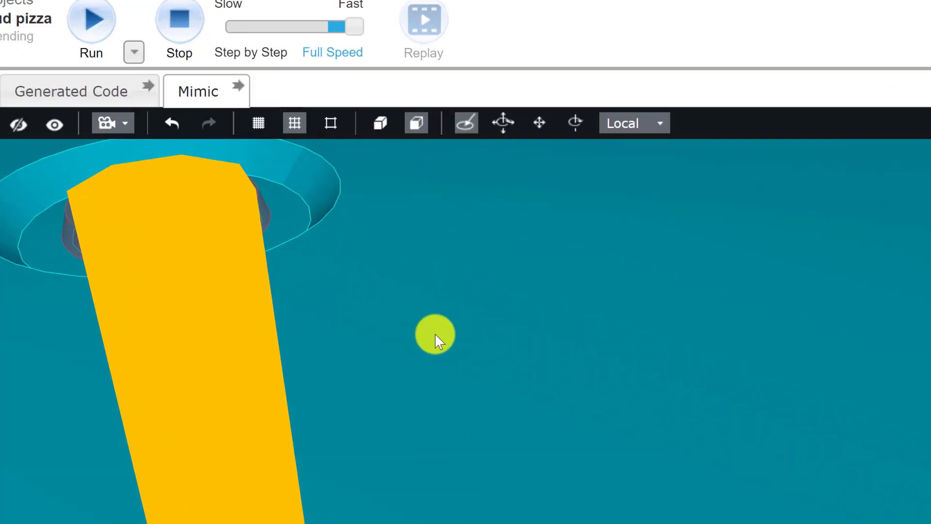
pyautogui.scroll(-3, 372, 252)
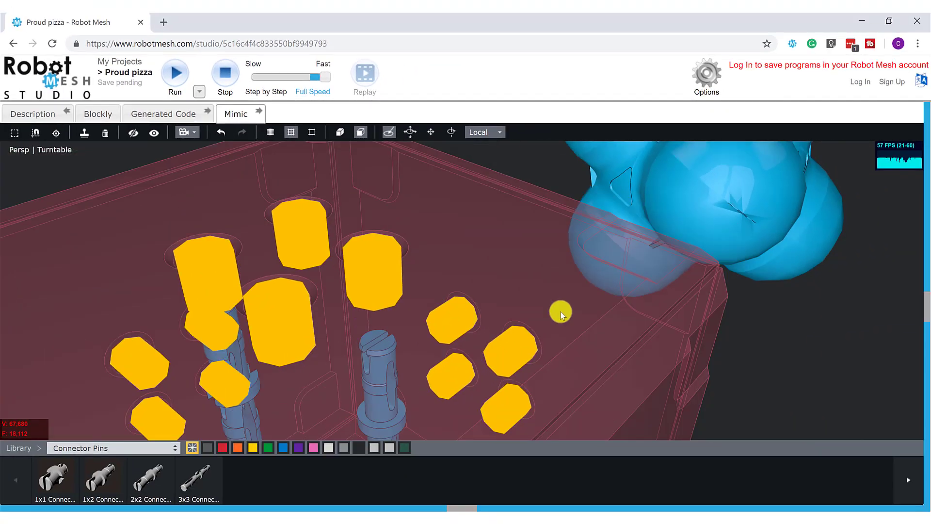
pyautogui.scroll(-8, 546, 321)
pyautogui.moveTo(553, 361); pyautogui.dragTo(588, 329, button='middle')
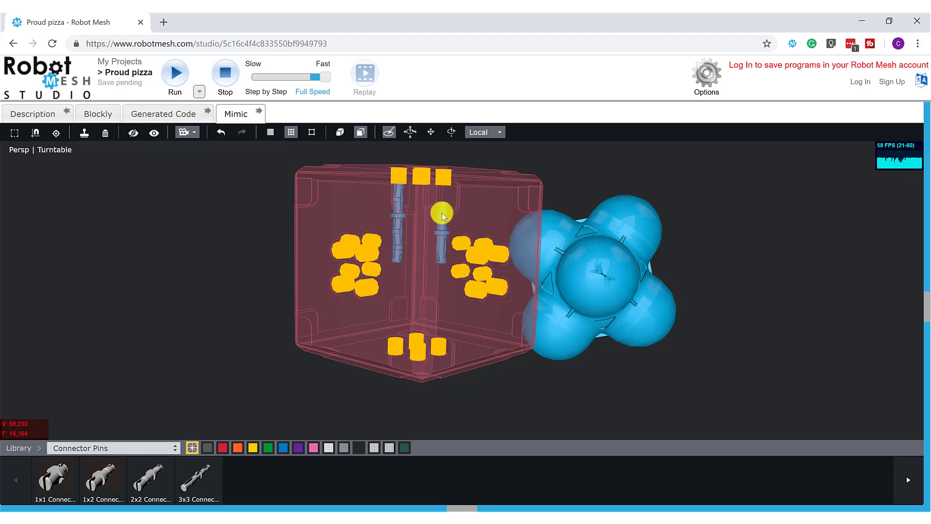
# - Switch to Translation & Rotation and orbit the view to see the cube beside the hexball
pyautogui.click(410, 134)
pyautogui.moveTo(443, 220); pyautogui.dragTo(440, 216, button='middle')
pyautogui.moveTo(449, 272); pyautogui.dragTo(452, 300, button='middle')
pyautogui.moveTo(449, 234); pyautogui.dragTo(349, 298)
pyautogui.moveTo(347, 333); pyautogui.dragTo(512, 240)
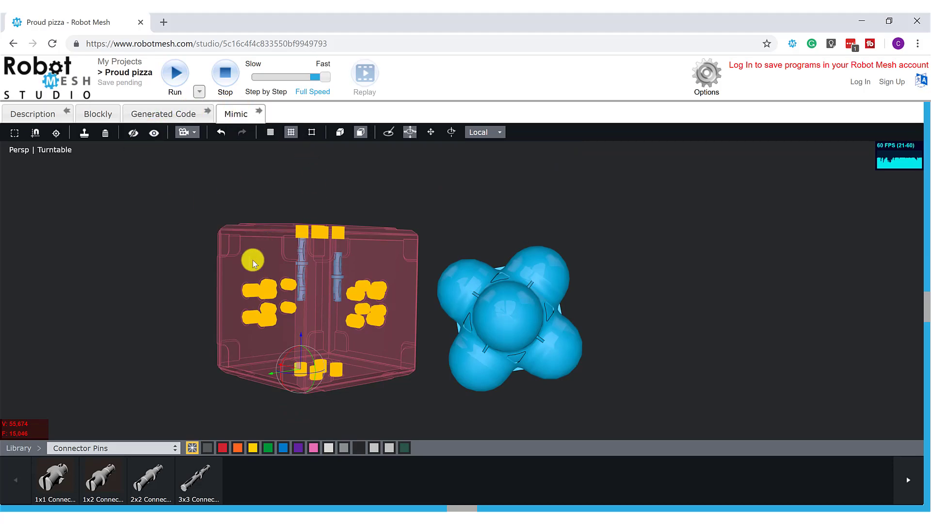
pyautogui.click(132, 135)
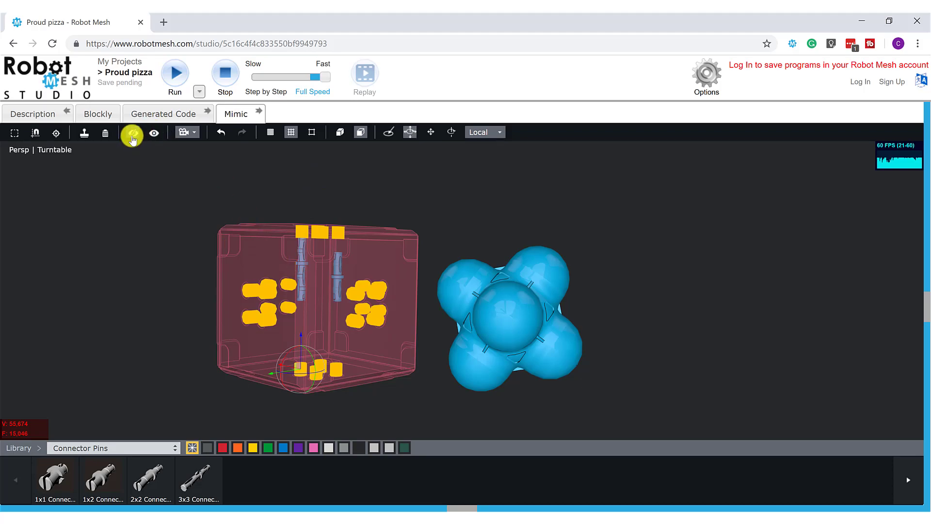
pyautogui.click(339, 265)
pyautogui.moveTo(338, 208); pyautogui.dragTo(341, 133)
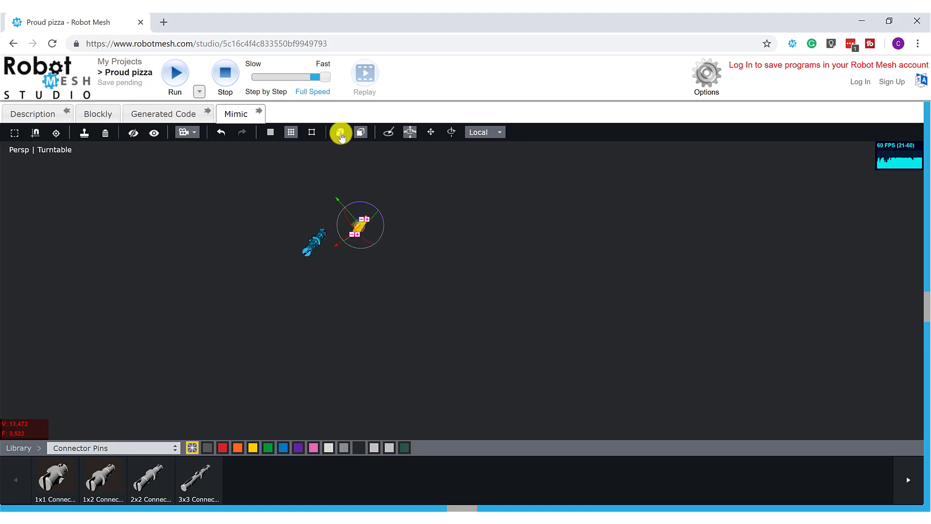
pyautogui.moveTo(396, 262); pyautogui.dragTo(445, 354)
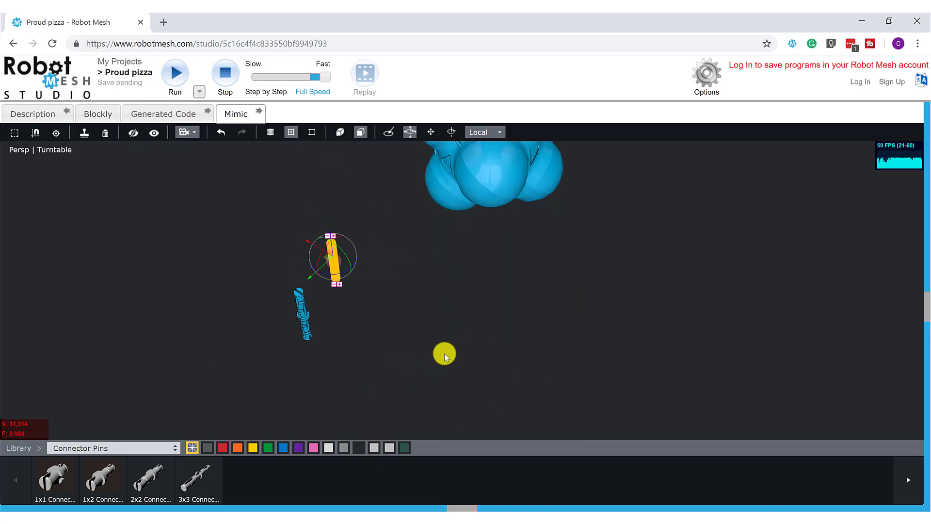
pyautogui.click(154, 136)
pyautogui.click(565, 237)
pyautogui.scroll(-5, 564, 261)
pyautogui.moveTo(517, 250); pyautogui.dragTo(419, 244)
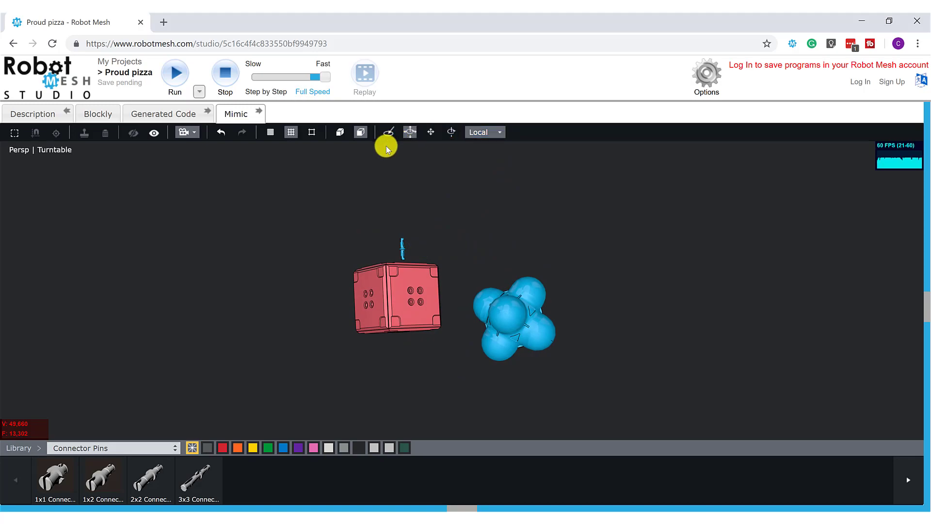
# - Run and stop the simulation, delete the extra connector pin, then run and stop again
pyautogui.click(173, 85)
pyautogui.click(238, 82)
pyautogui.click(401, 250)
pyautogui.click(105, 134)
pyautogui.click(185, 75)
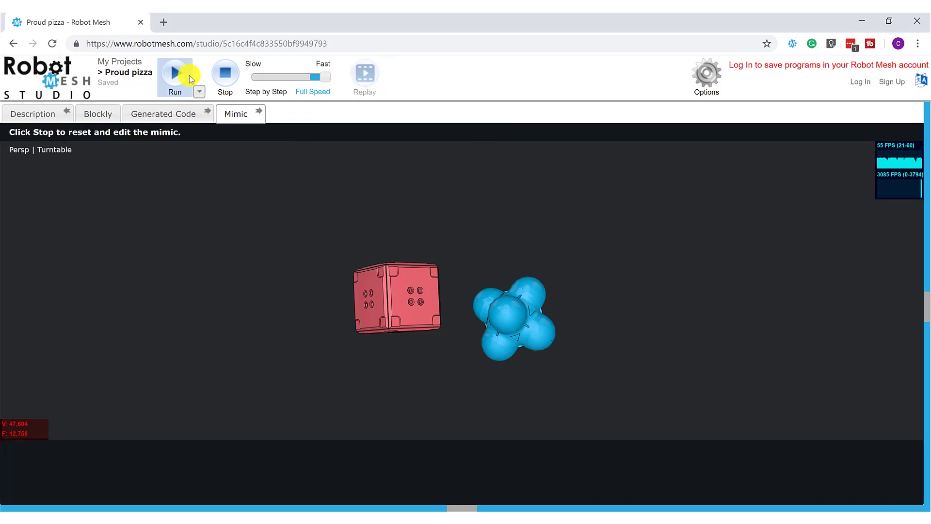
pyautogui.click(223, 73)
# - Add a Full Field from the Misc category and lower it beneath the cube and Hexball
pyautogui.moveTo(287, 252); pyautogui.dragTo(316, 306)
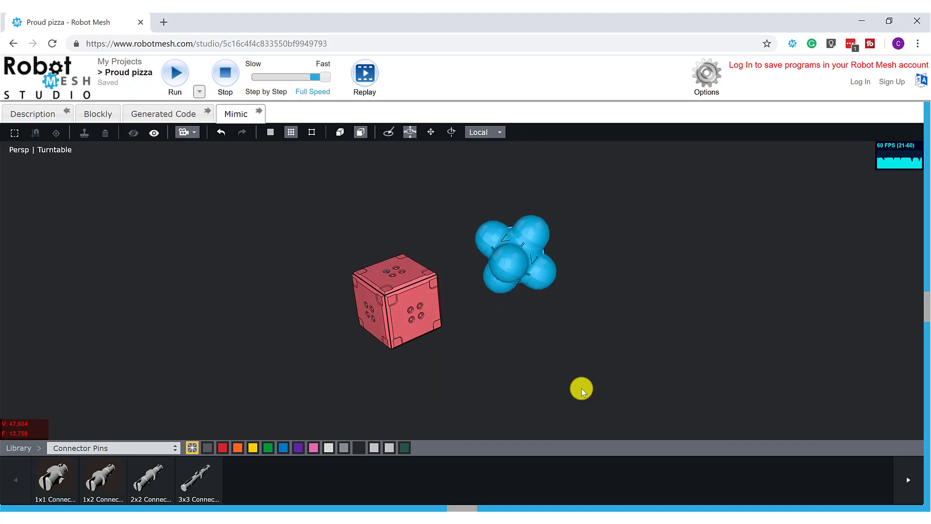
pyautogui.click(158, 451)
pyautogui.click(130, 414)
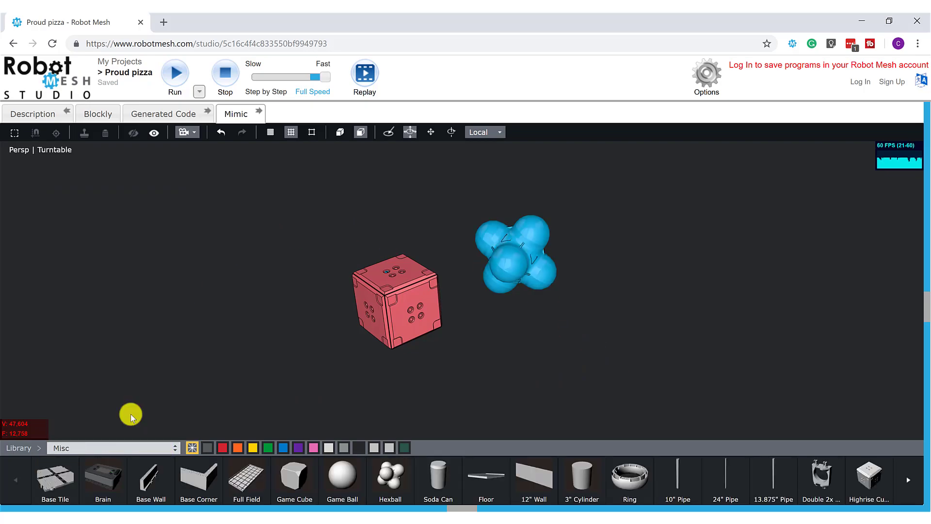
pyautogui.click(252, 495)
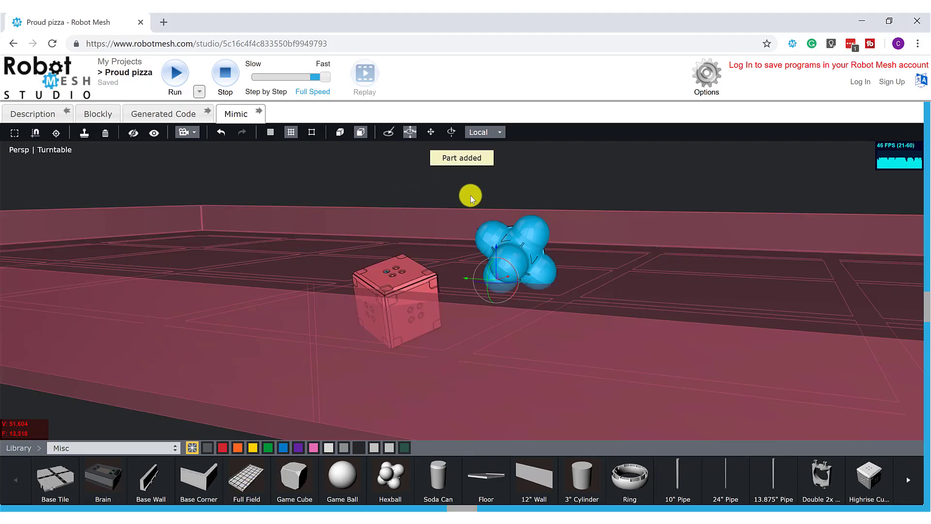
pyautogui.click(493, 251)
pyautogui.moveTo(496, 247); pyautogui.dragTo(548, 321)
pyautogui.moveTo(626, 209); pyautogui.dragTo(621, 270)
pyautogui.scroll(-3, 590, 277)
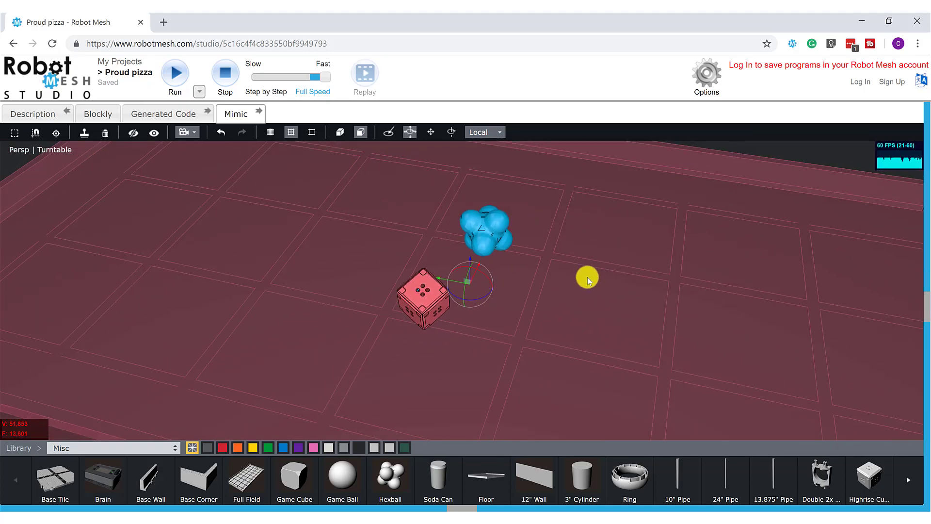
pyautogui.click(754, 148)
pyautogui.moveTo(647, 252); pyautogui.dragTo(645, 217)
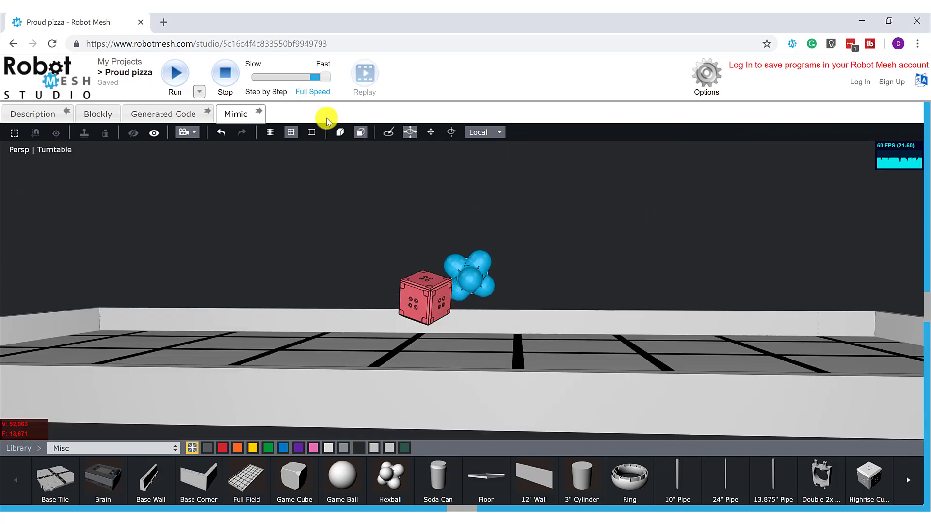
# - Run the Mimic simulation and watch the cube and hexball drop from a low side view, then reset and rerun
pyautogui.click(174, 82)
pyautogui.moveTo(206, 215); pyautogui.dragTo(480, 283)
pyautogui.moveTo(604, 333); pyautogui.dragTo(490, 350)
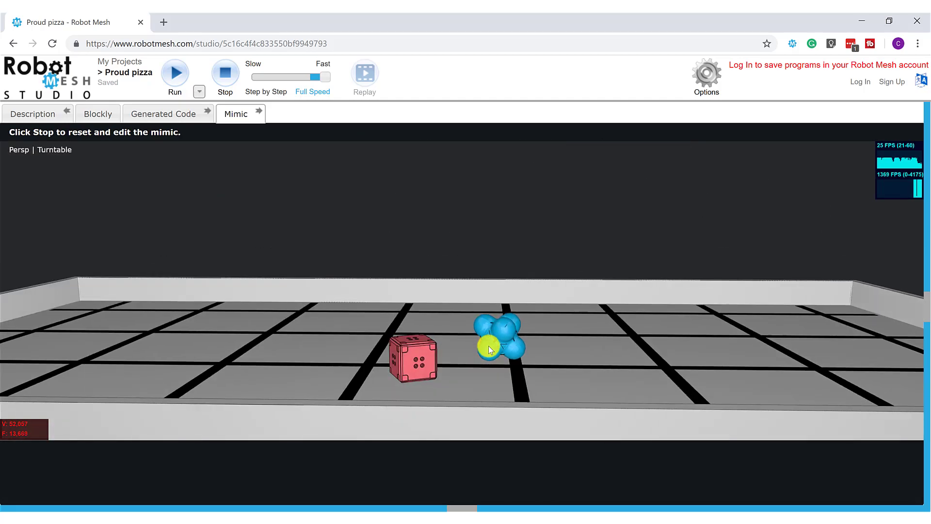
pyautogui.scroll(-5, 485, 351)
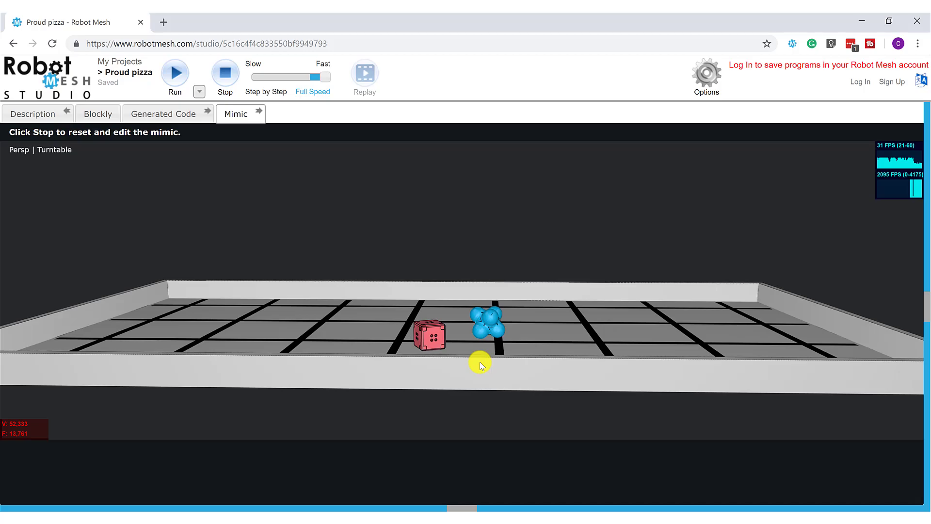
pyautogui.click(225, 73)
pyautogui.click(173, 77)
# - With the simulation reset, move the red game cube down onto the field floor and view the field from above
pyautogui.click(224, 75)
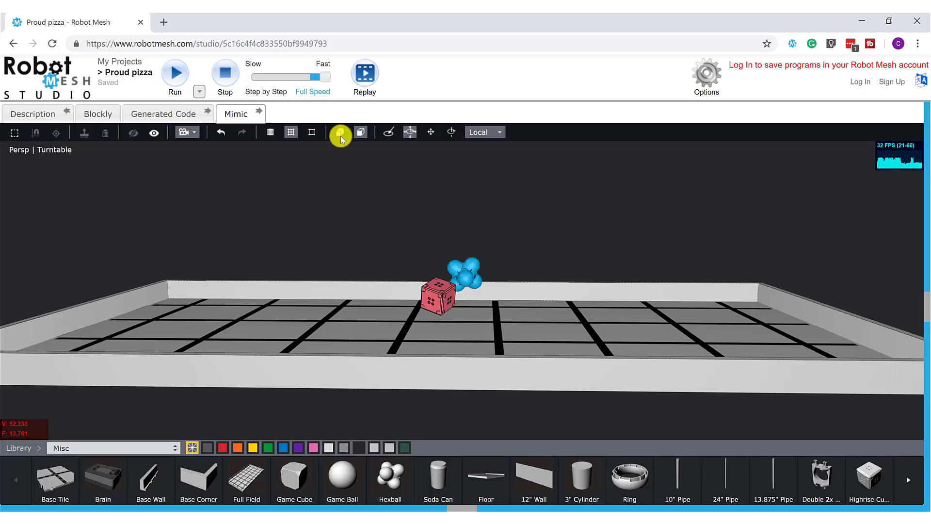
pyautogui.click(438, 300)
pyautogui.scroll(5, 493, 314)
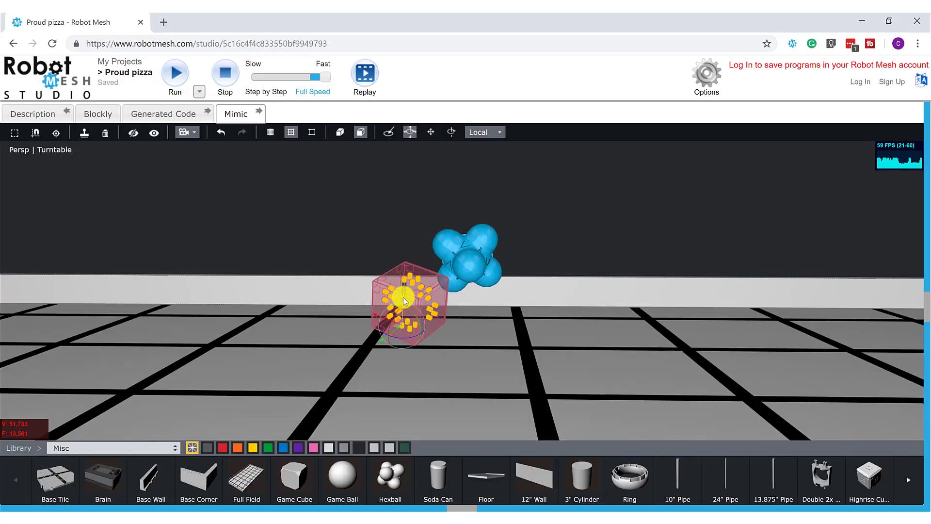
pyautogui.moveTo(403, 297); pyautogui.dragTo(412, 173)
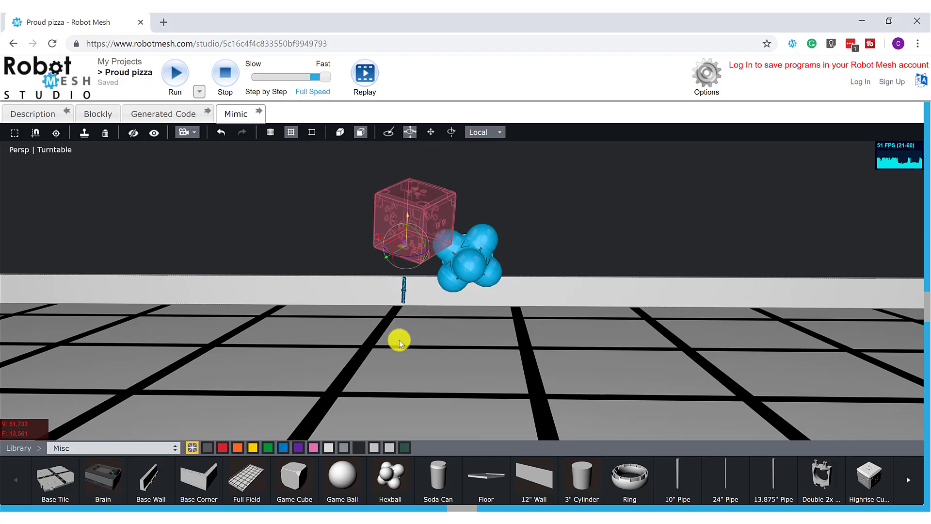
pyautogui.moveTo(399, 339); pyautogui.dragTo(406, 400)
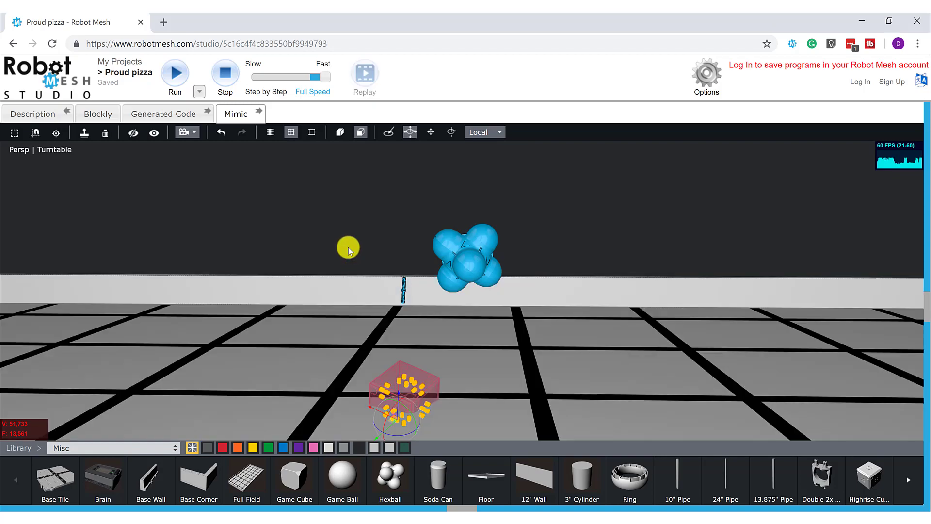
pyautogui.click(349, 247)
pyautogui.moveTo(349, 247); pyautogui.dragTo(494, 405)
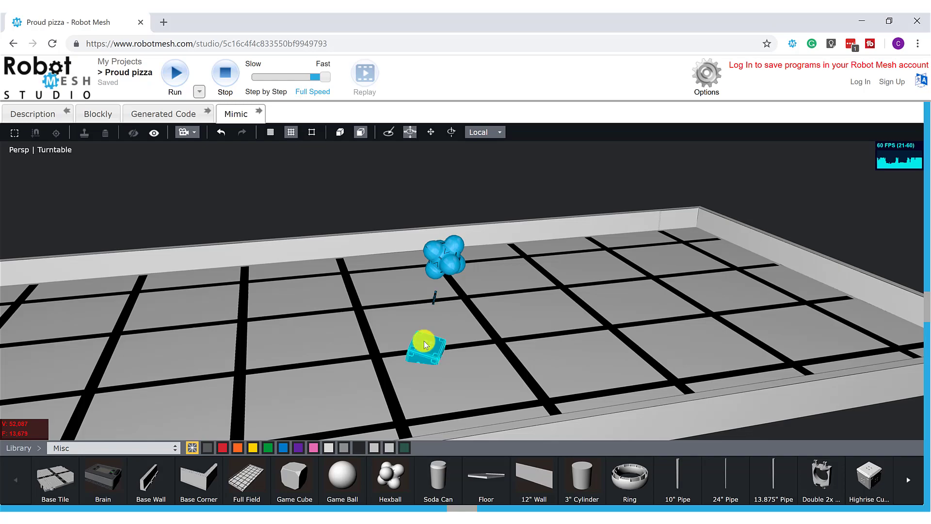
pyautogui.scroll(3, 437, 378)
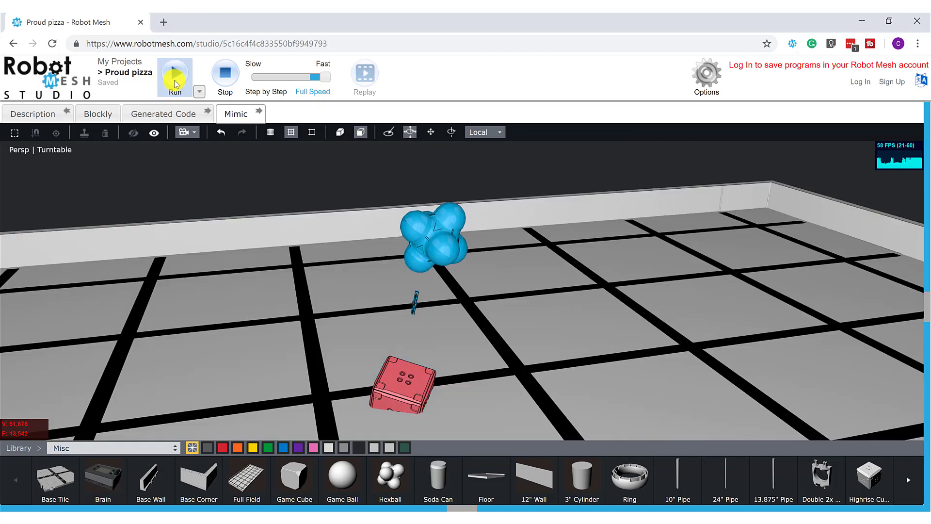
# - Cycle the simulation through two run-and-reset passes, select the red cube, then run it once more
pyautogui.click(175, 82)
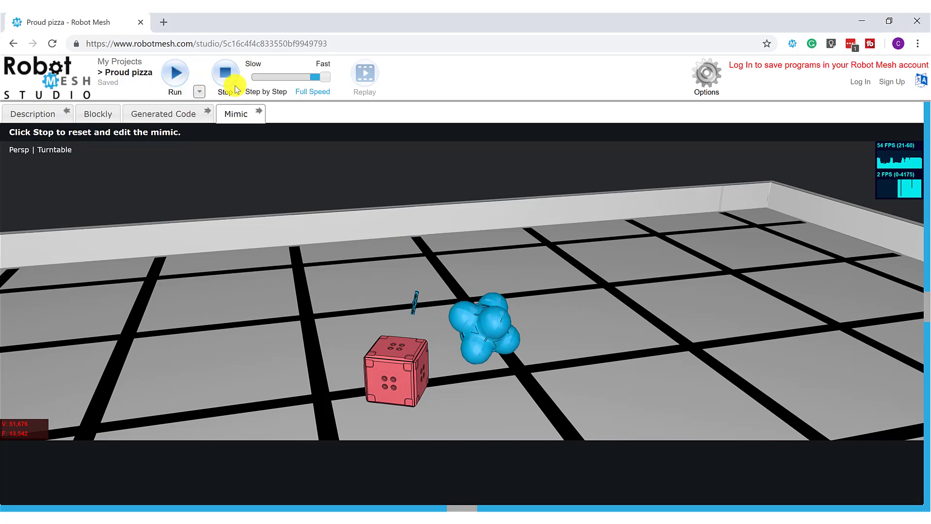
pyautogui.click(234, 85)
pyautogui.click(173, 79)
pyautogui.click(228, 79)
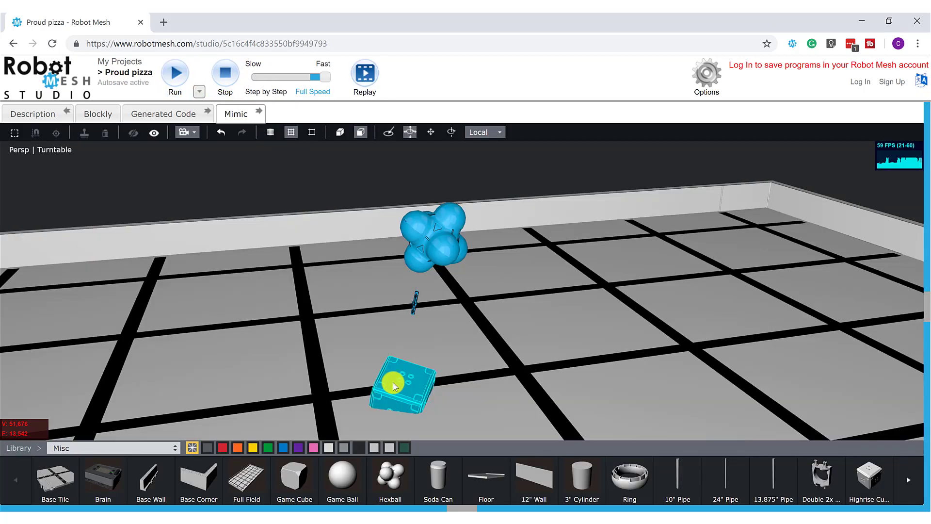
pyautogui.click(394, 385)
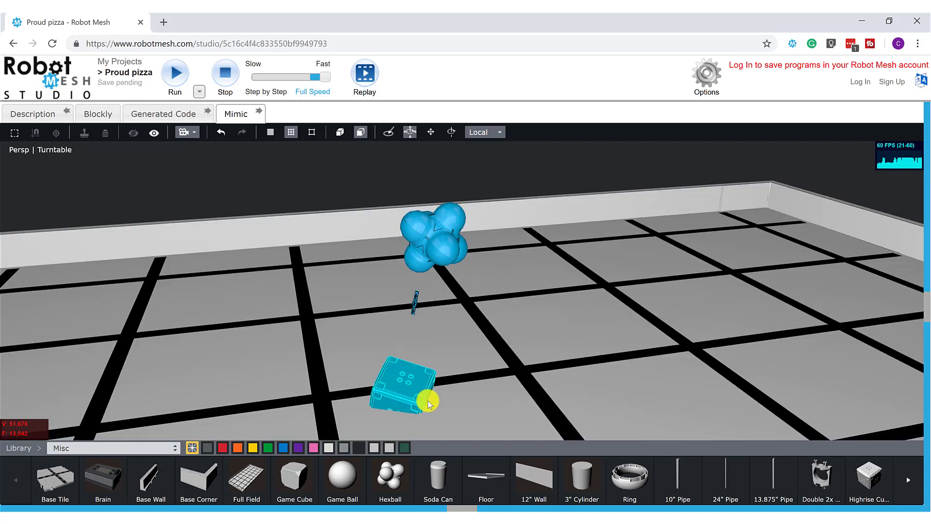
pyautogui.click(175, 74)
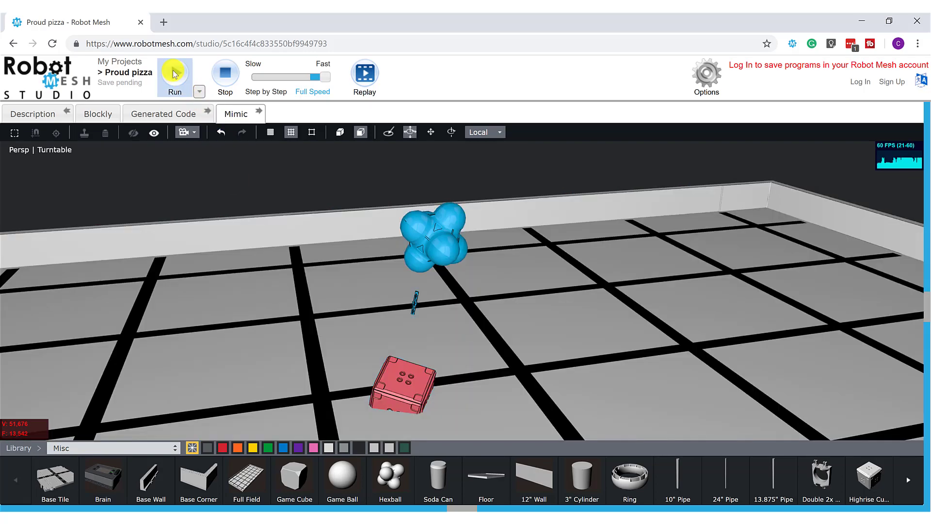